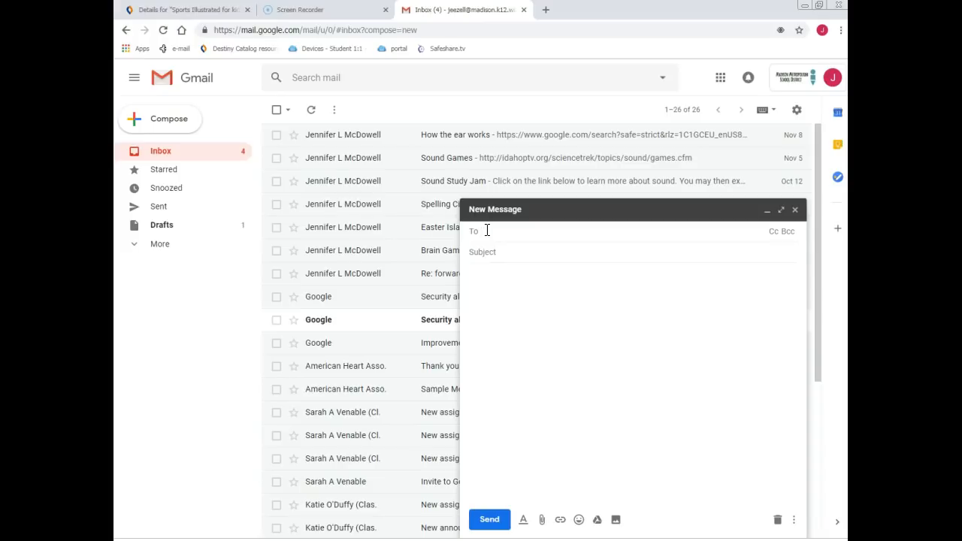
Address the new message to the library media tech specialist at Gompers Elementary, checking the suggested contact's details before selecting it
text(ody)
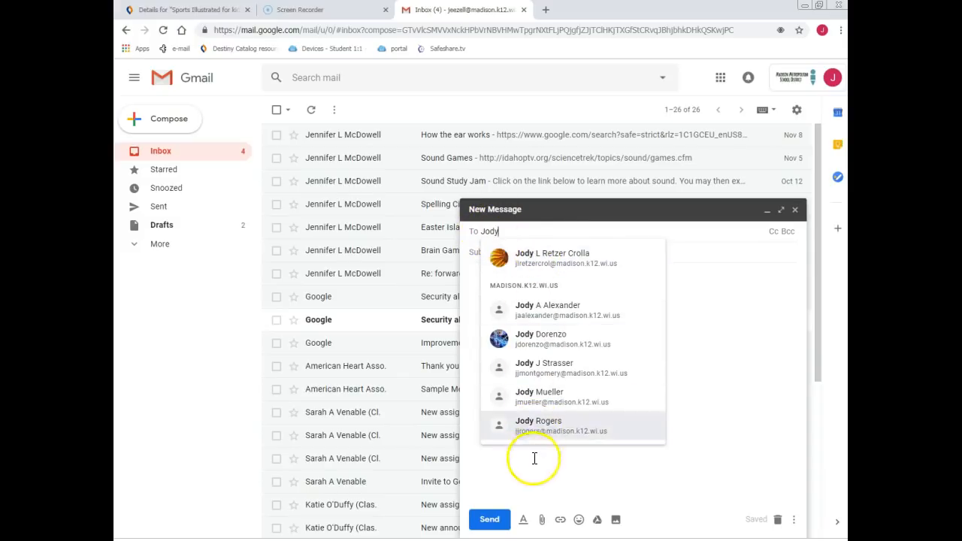
mouse_move(546, 262)
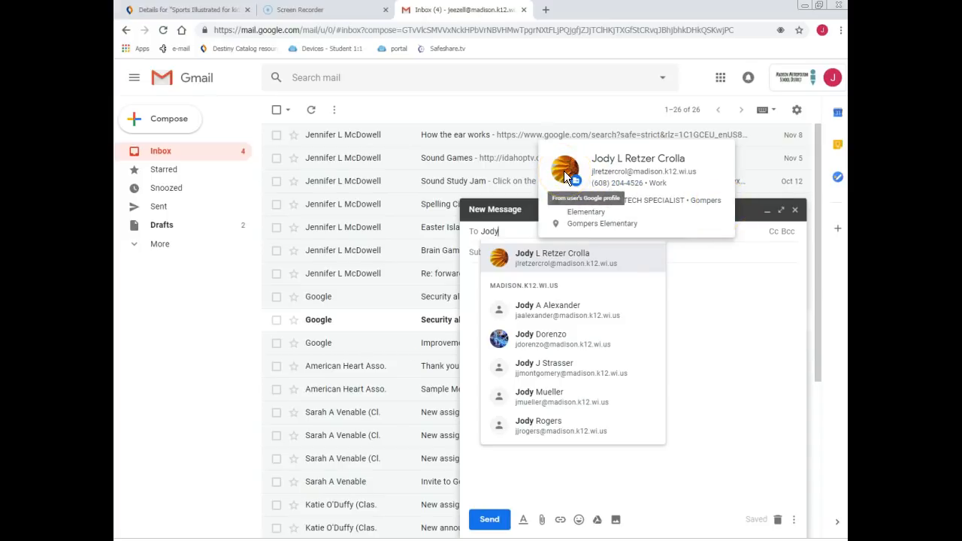
click(541, 263)
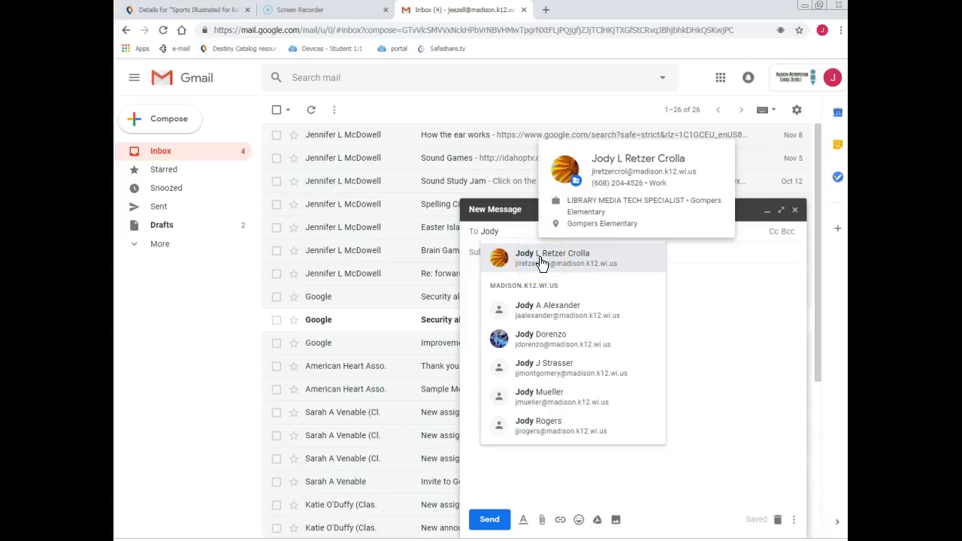
click(541, 263)
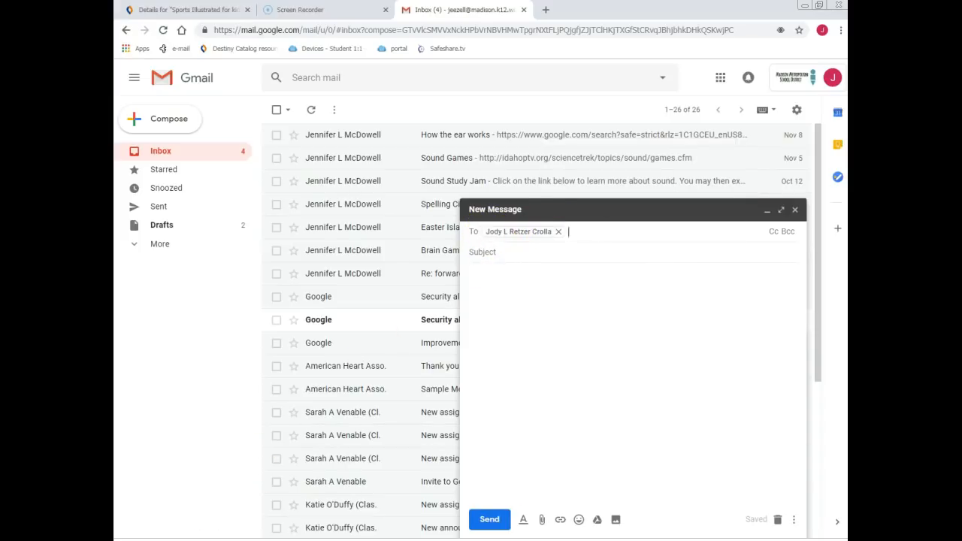
Add the Grade 3 teacher at Gompers Elementary as a second recipient by searching for the surname
click(568, 235)
text(spinell)
click(532, 269)
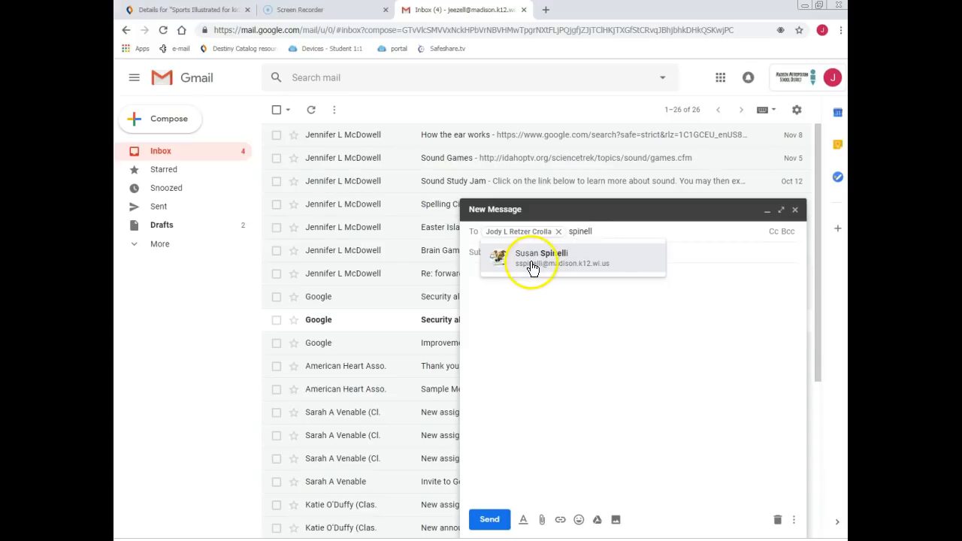
mouse_move(554, 263)
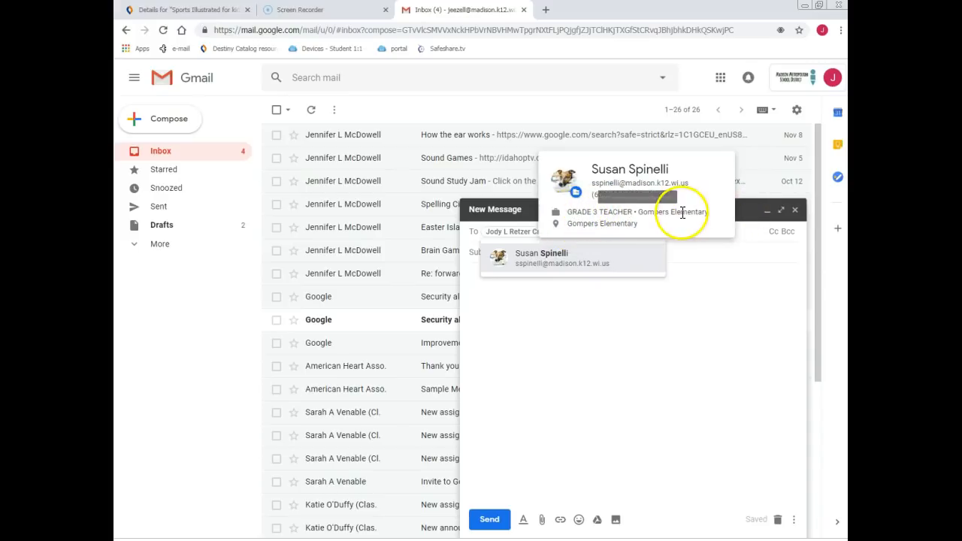
click(538, 263)
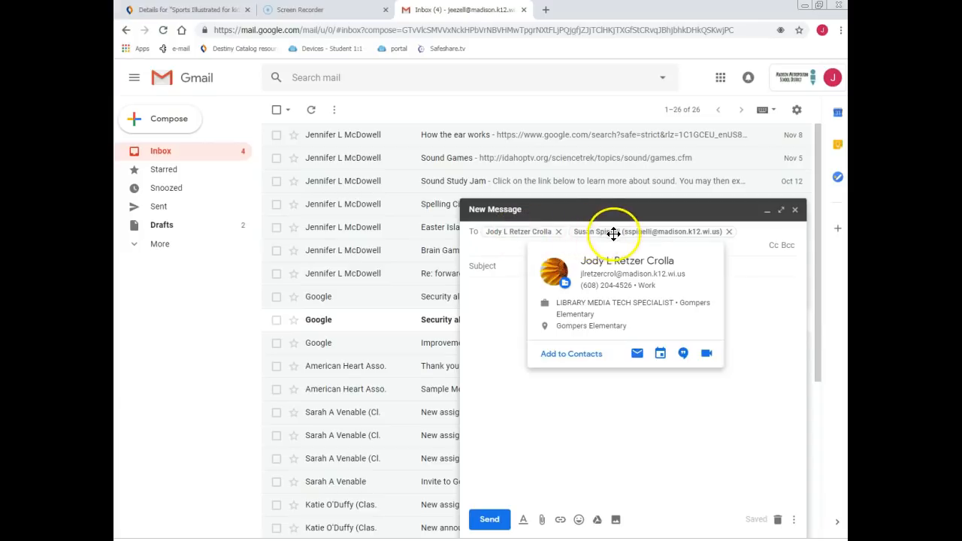
mouse_move(615, 233)
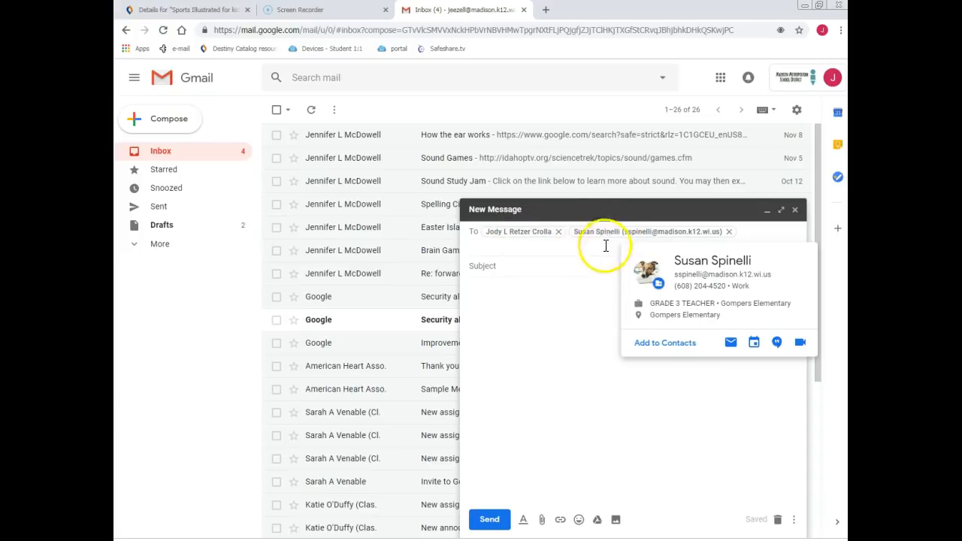
Set the message subject to "g-mail use"
click(493, 269)
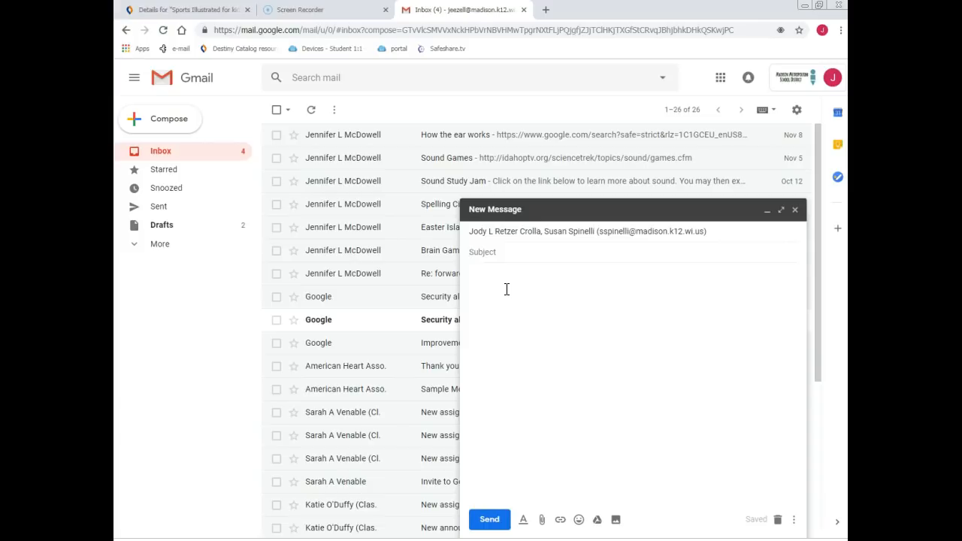
text(g)
text(-mn)
text(ail use)
Start the body with "Dear" and both recipients' names, each with the title "Ms.", and turn off Smart Compose
click(487, 278)
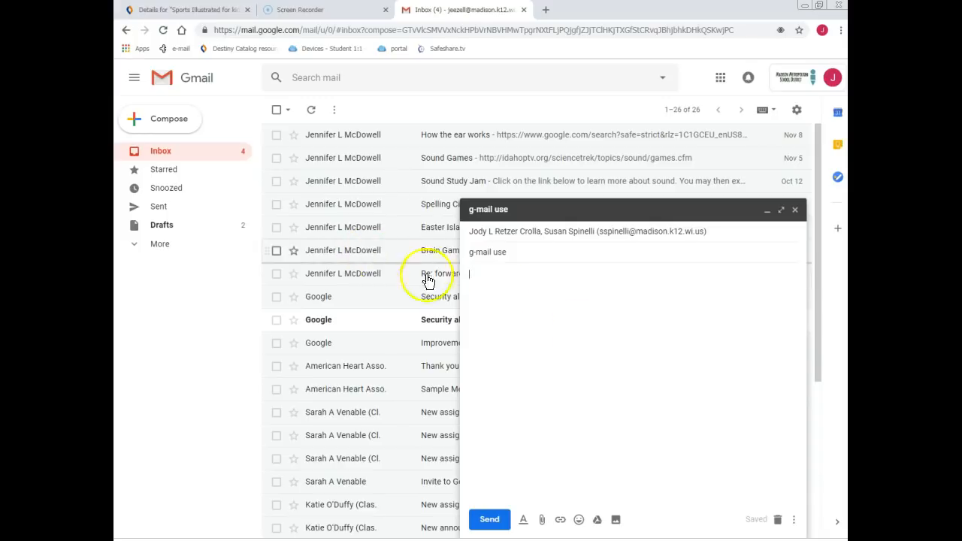
text(Dear)
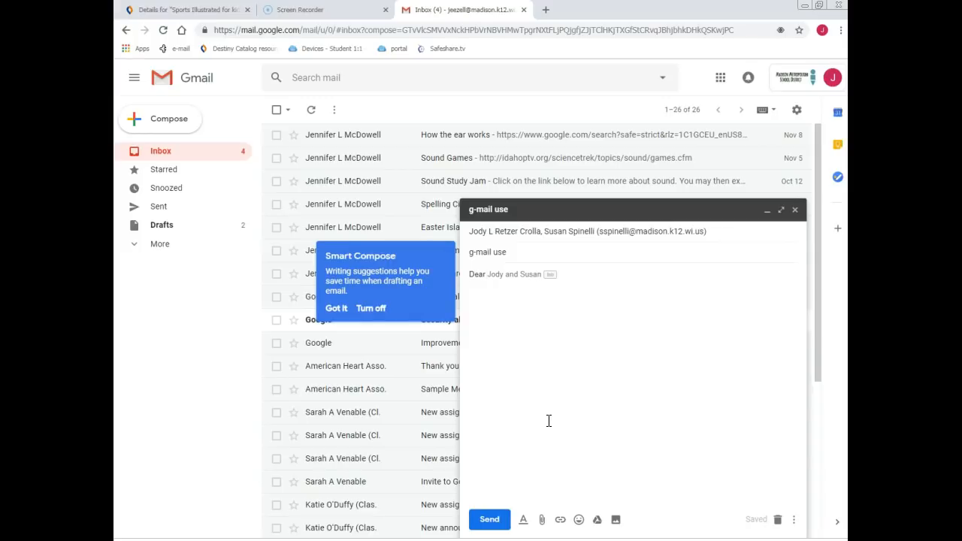
text(Ms. J)
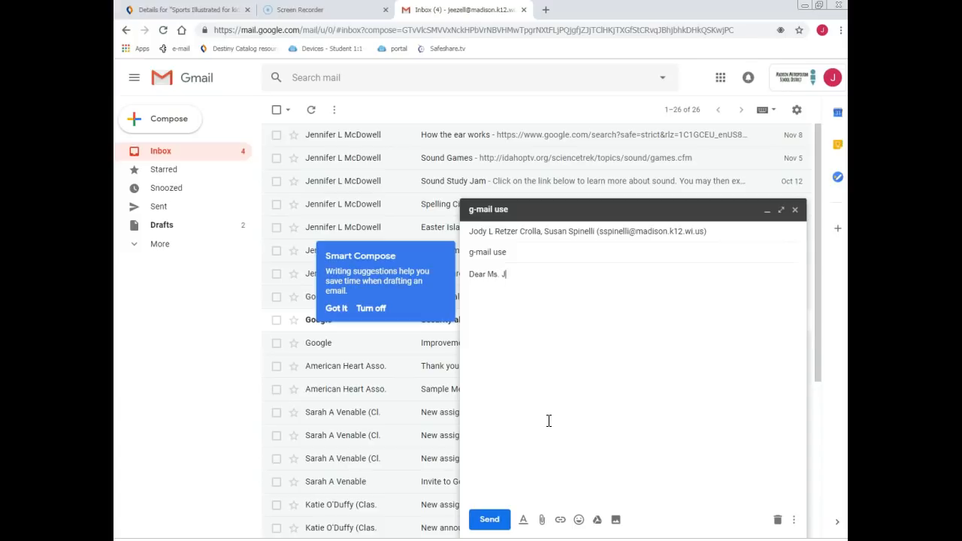
text(ody and Ms. Sin)
key(BackSpace)
key(BackSpace)
text(pinelli,)
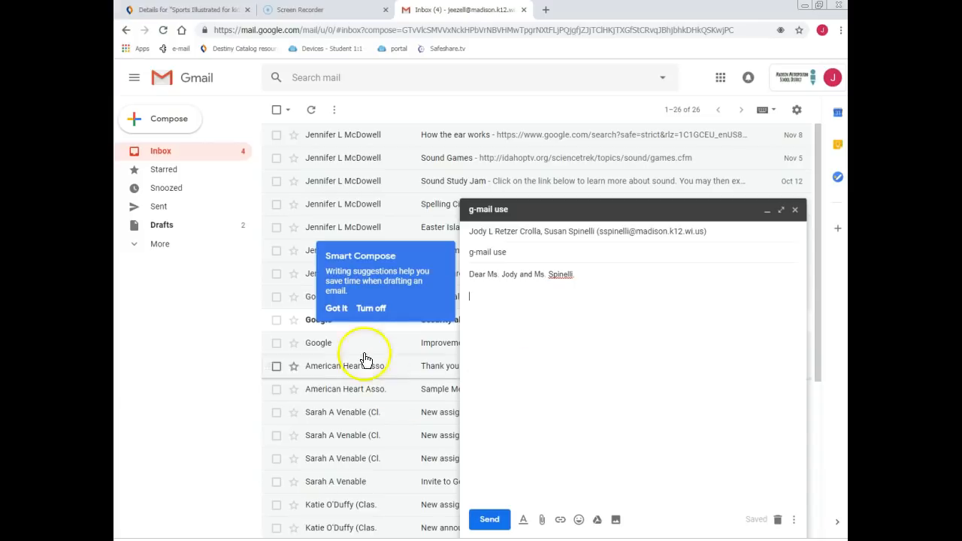
click(372, 308)
Write the sentence "This month, I learned that when I use school g-mail I ...." below the greeting
click(495, 295)
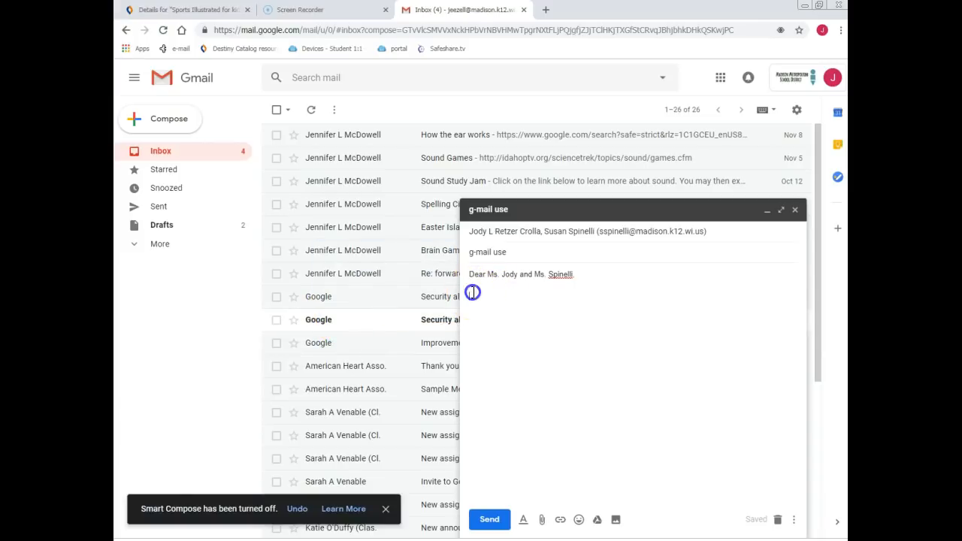
text(Today)
key(BackSpace)
key(BackSpace)
key(BackSpace)
key(BackSpace)
key(BackSpace)
key(BackSpace)
text(This month, I learned that when)
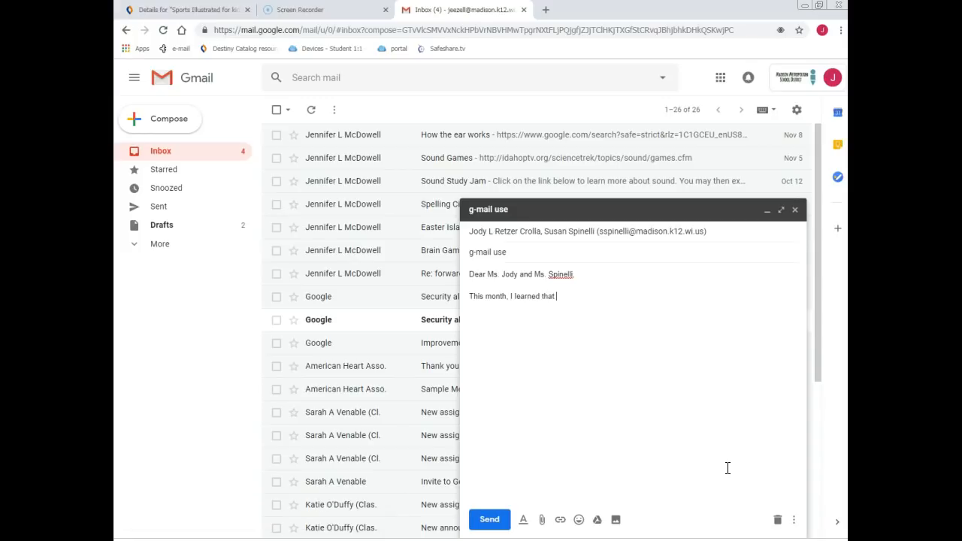
text( I use school g-mail I ...)
Close the message with "Sincerely," and "Thank you," on separate lines, followed by the sender's first name
click(778, 431)
key(Return)
key(Return)
click(561, 461)
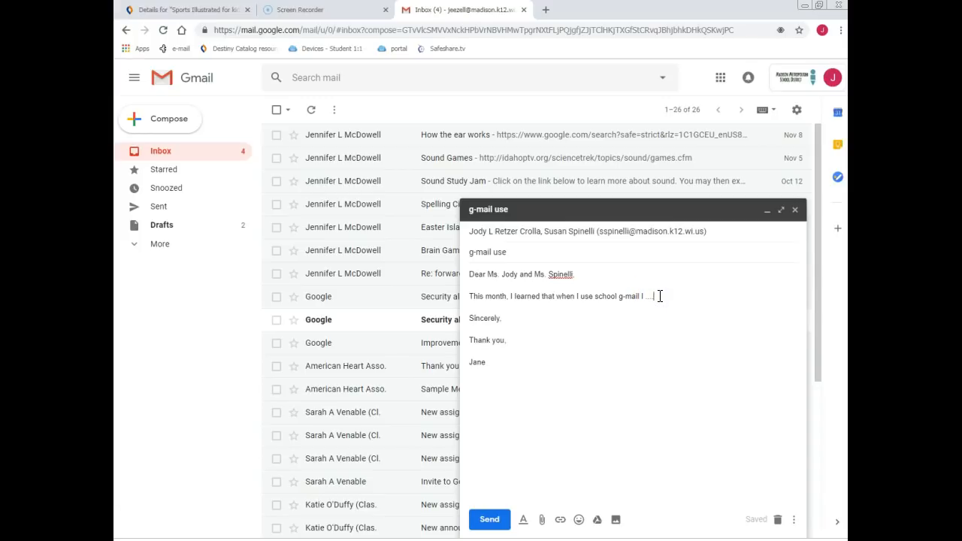
click(659, 295)
click(471, 319)
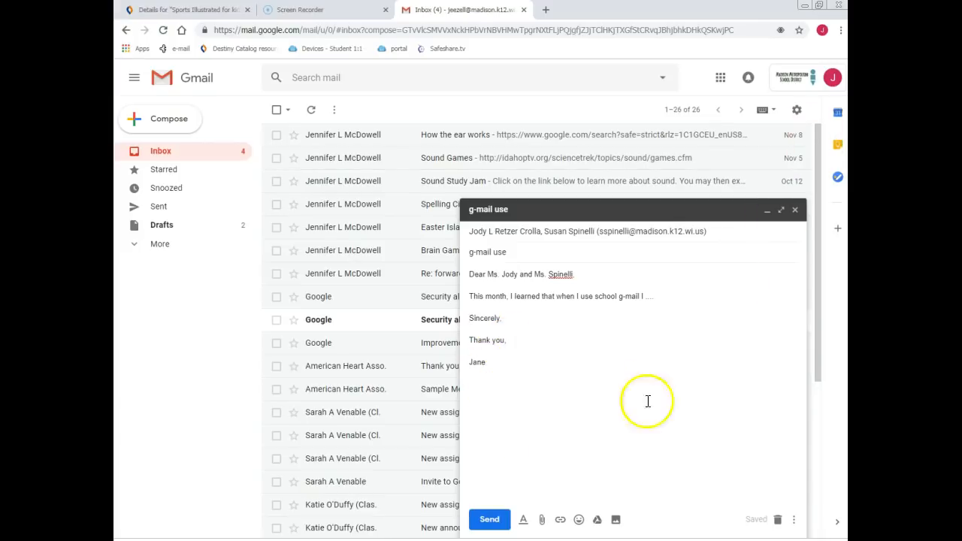
Insert a smiling face emoji on a new line below the sender's name and send the message
click(492, 361)
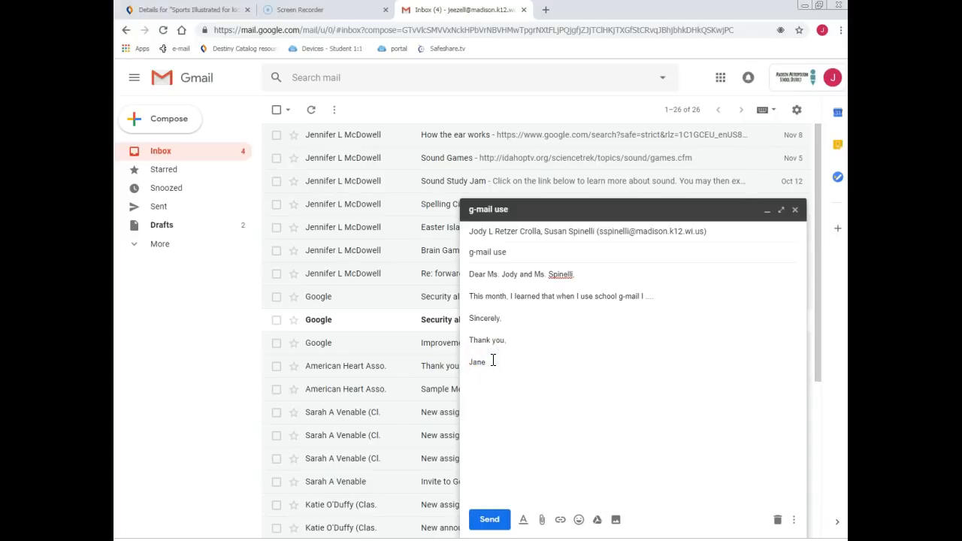
key(Return)
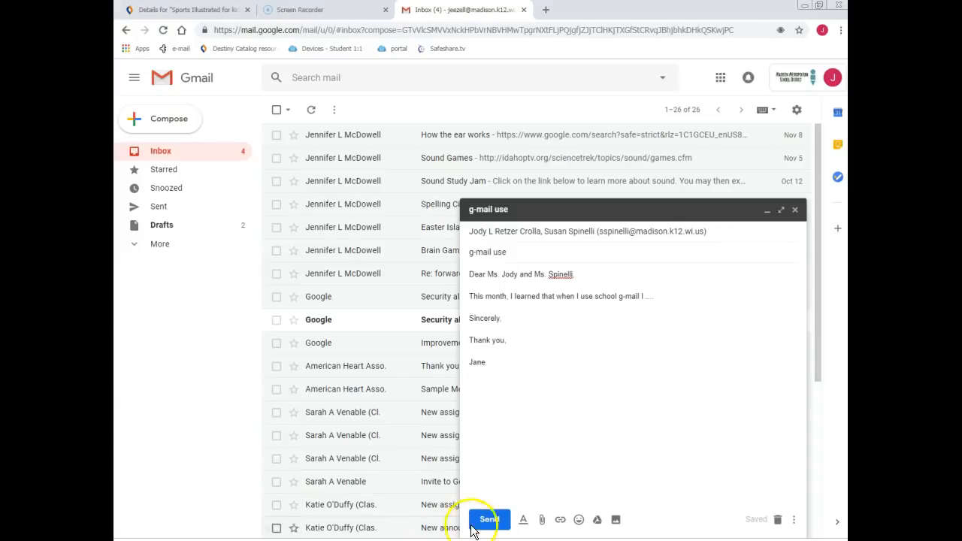
click(578, 520)
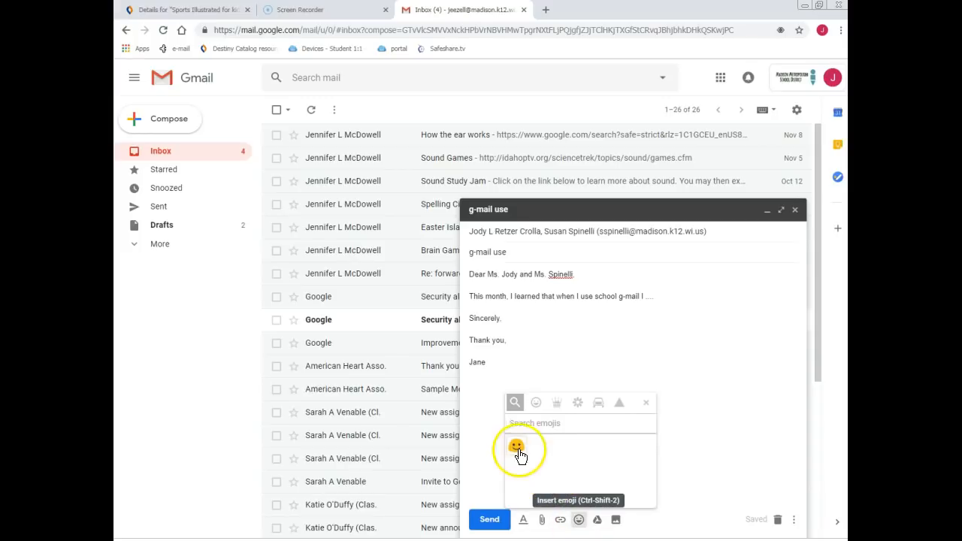
click(537, 402)
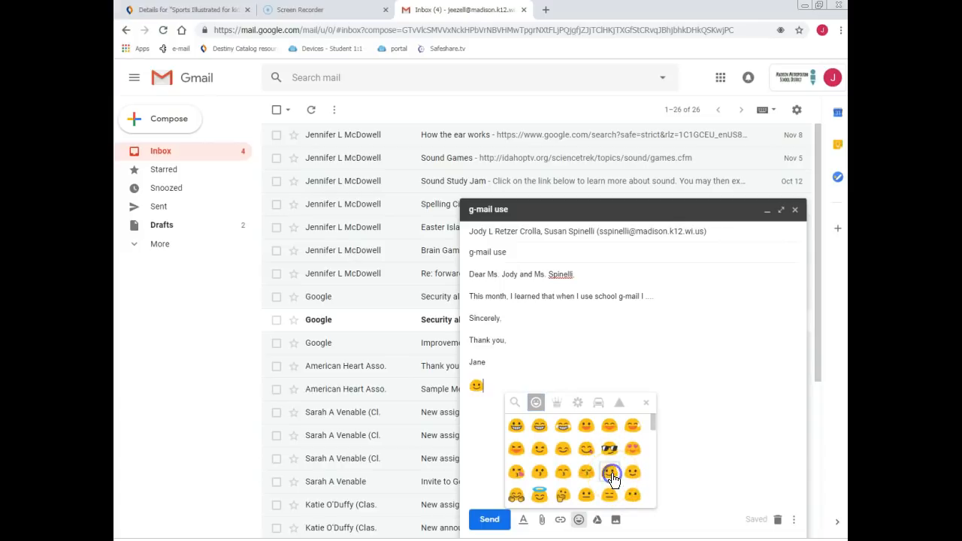
click(698, 418)
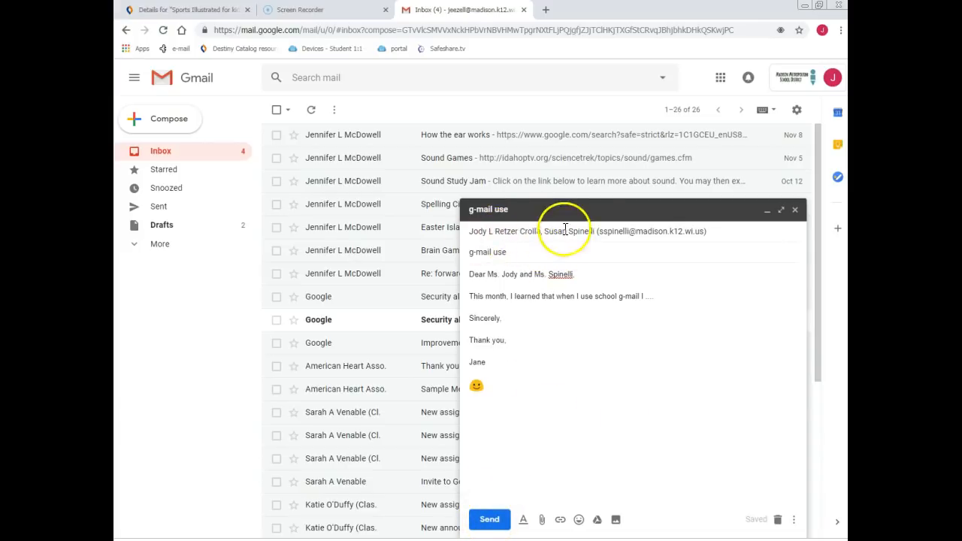
click(491, 525)
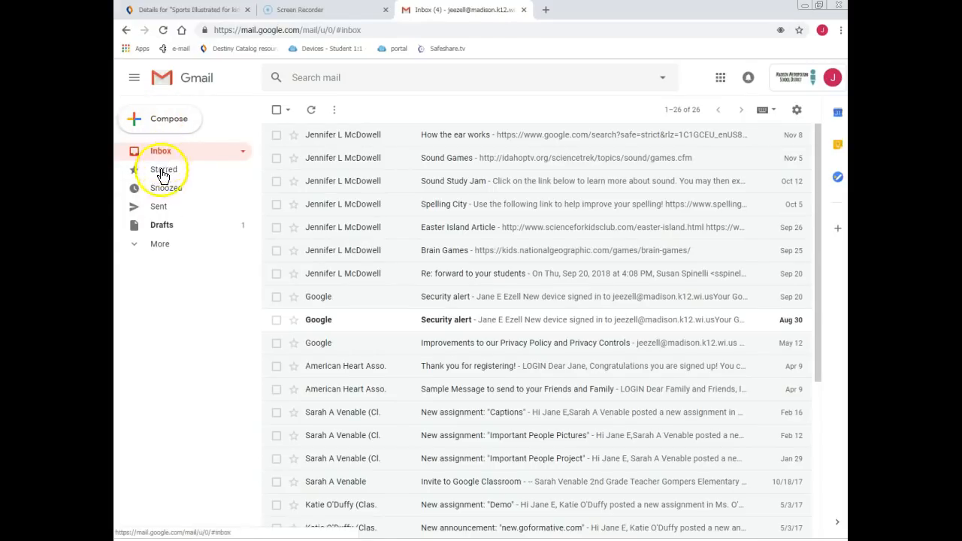
Open the "g-mail use" message in the sent mail to check it, and return to the sent list
click(158, 209)
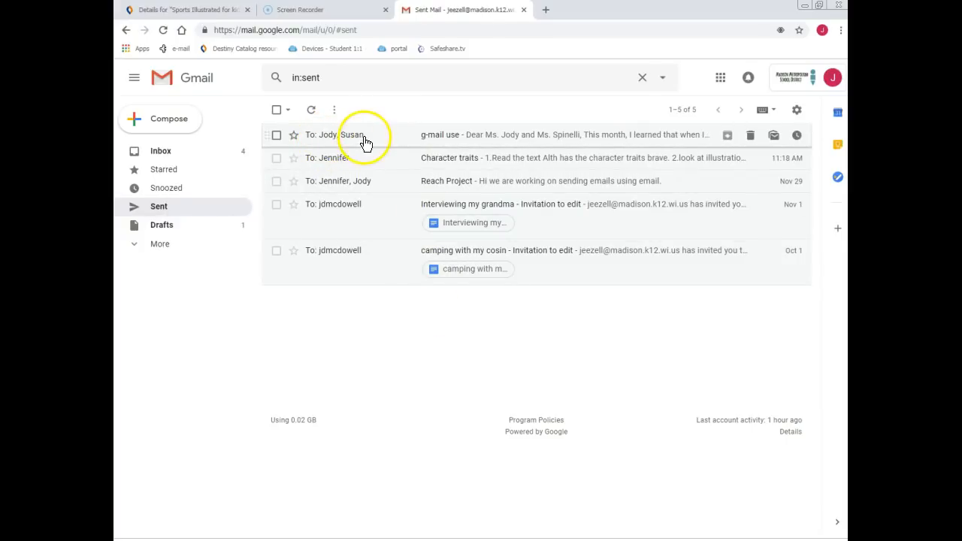
click(447, 142)
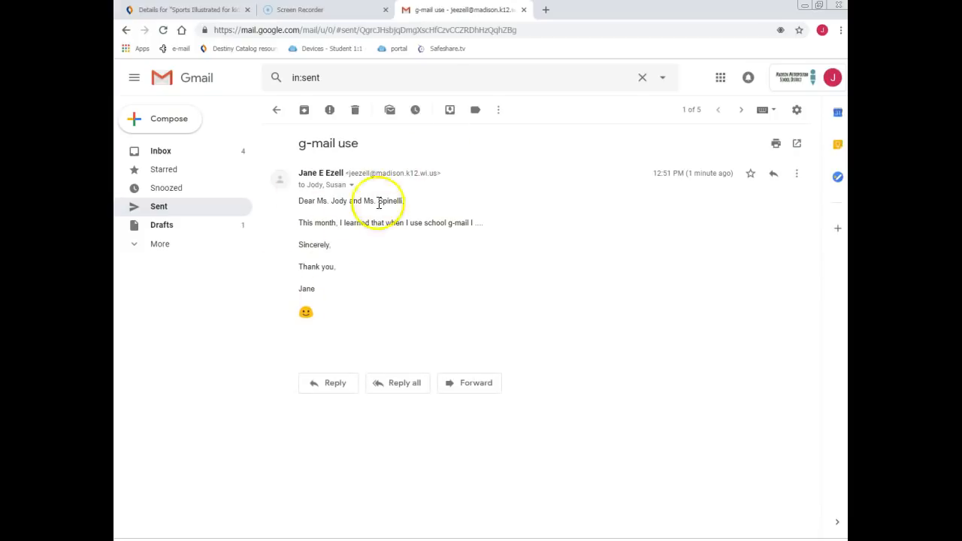
click(277, 111)
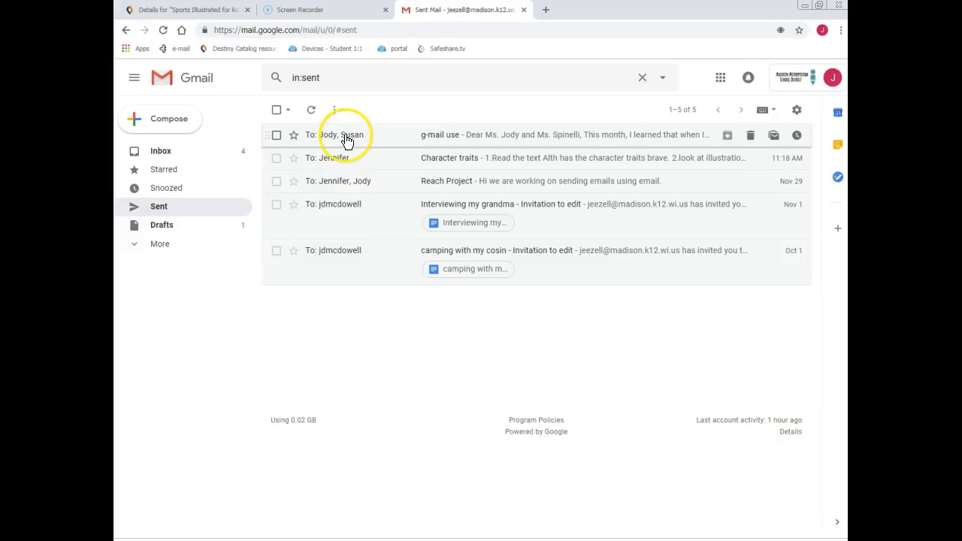
Delete the Gmail Team message "How to use Gmail with Google Apps" from the inbox
click(160, 153)
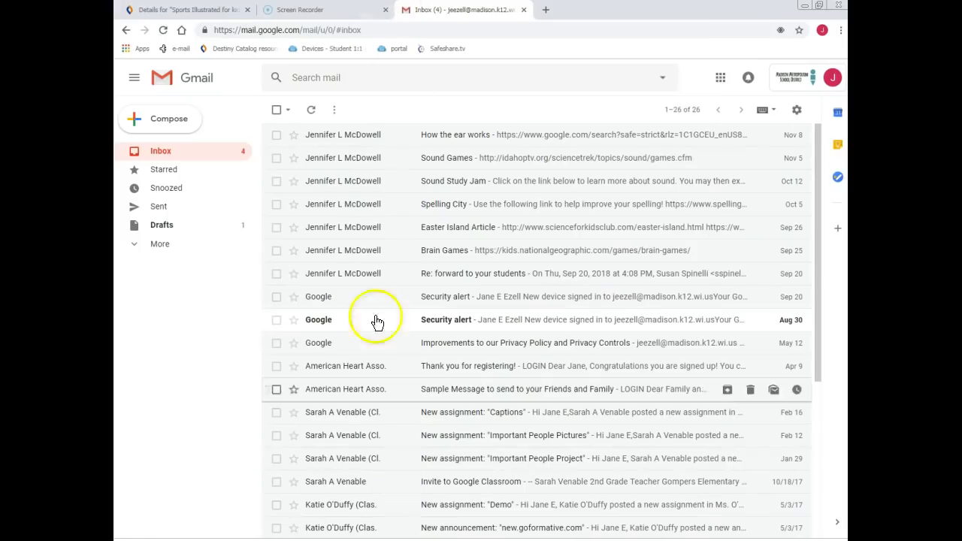
drag(817, 148, 807, 320)
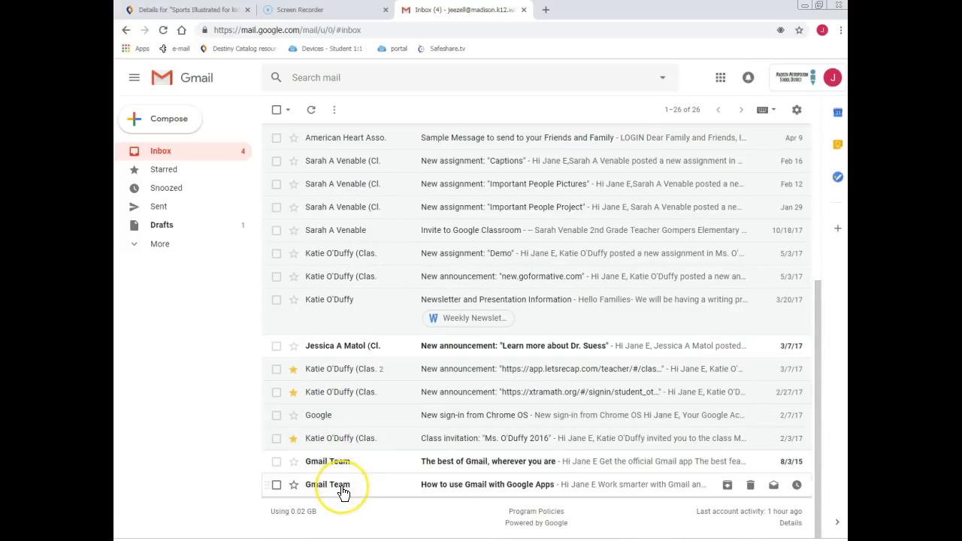
mouse_move(343, 491)
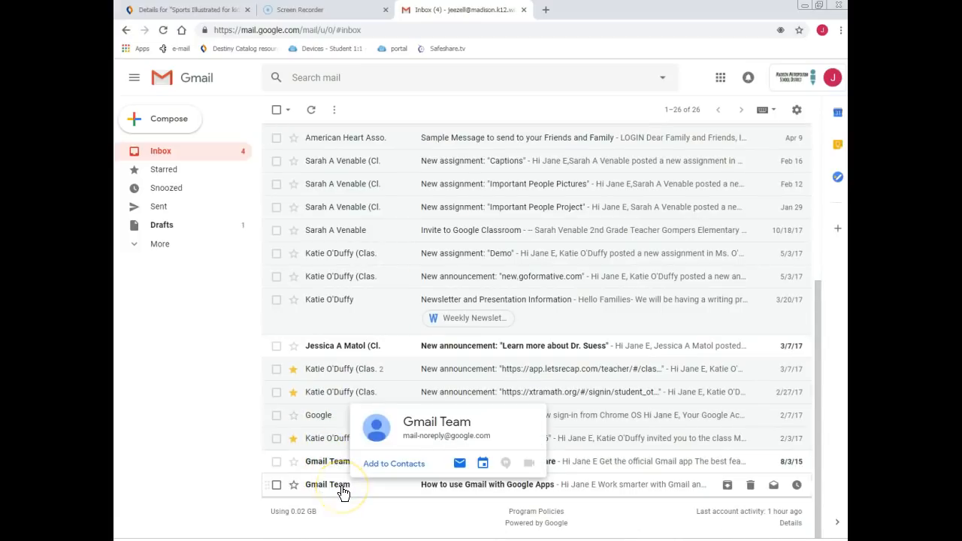
click(276, 485)
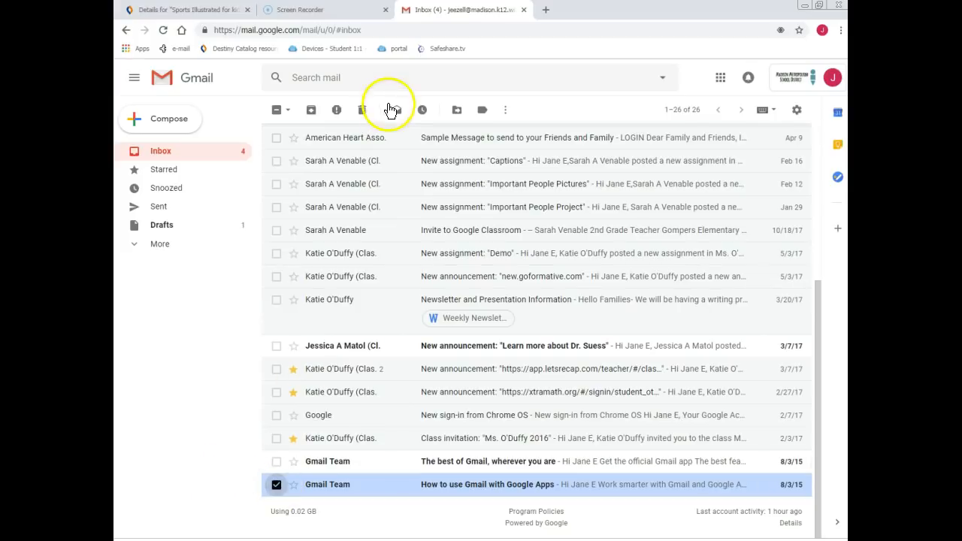
click(362, 113)
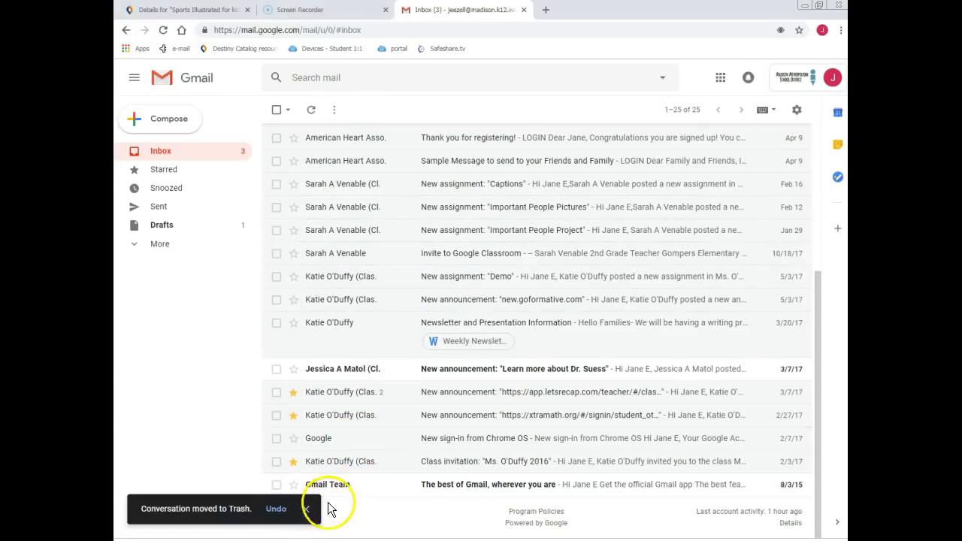
Delete the Gmail Team message "The best of Gmail, wherever you are" from the inbox
drag(817, 411, 809, 227)
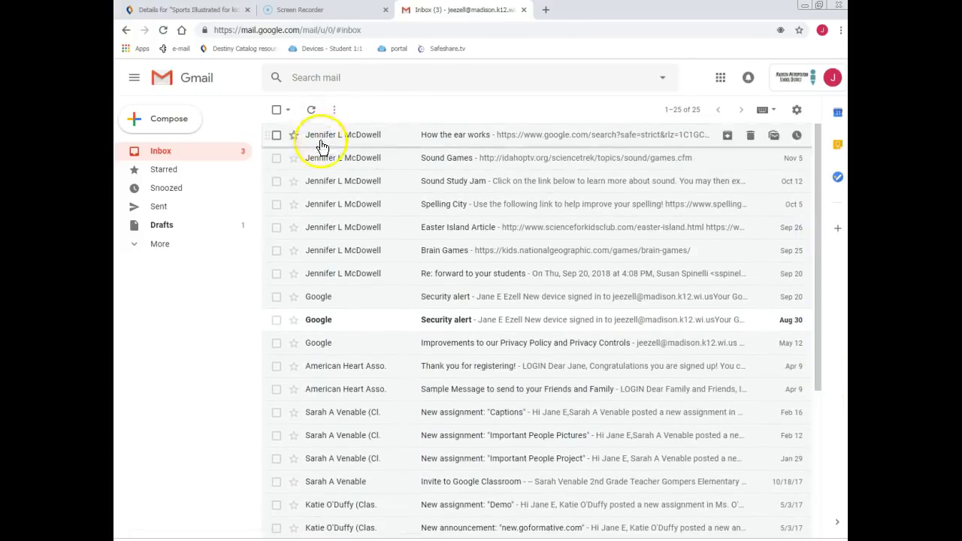
drag(815, 137, 816, 310)
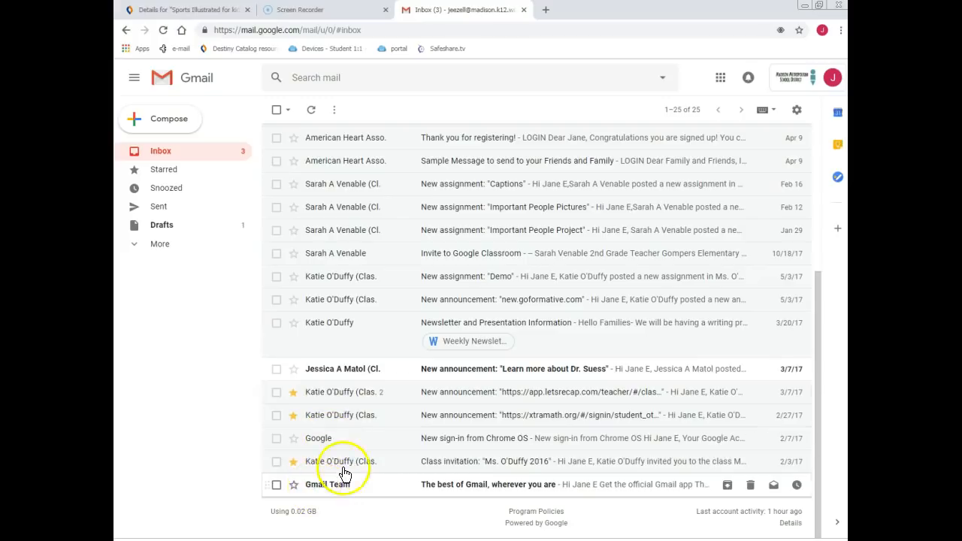
click(276, 485)
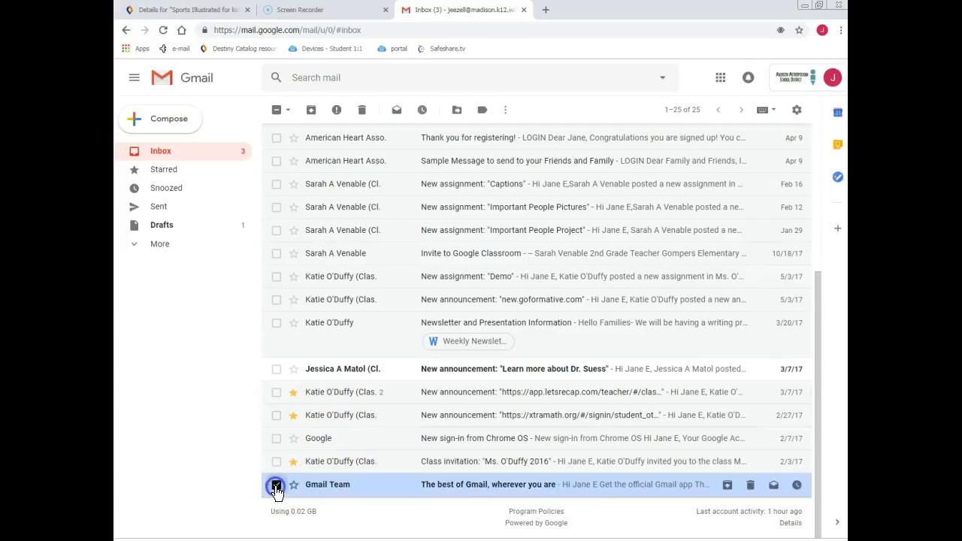
click(362, 113)
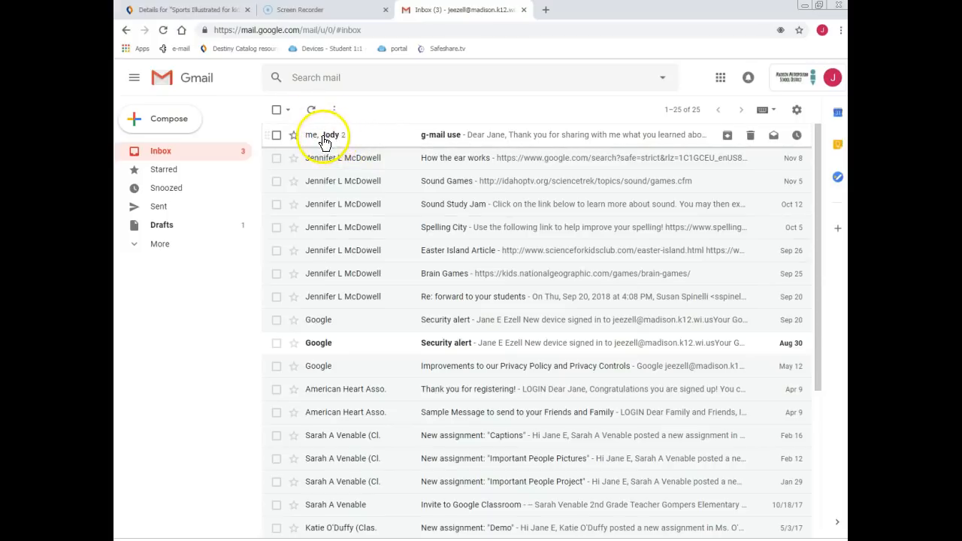
Open the "g-mail use" conversation in the inbox and expand the original message to read it together with the reply
mouse_move(331, 142)
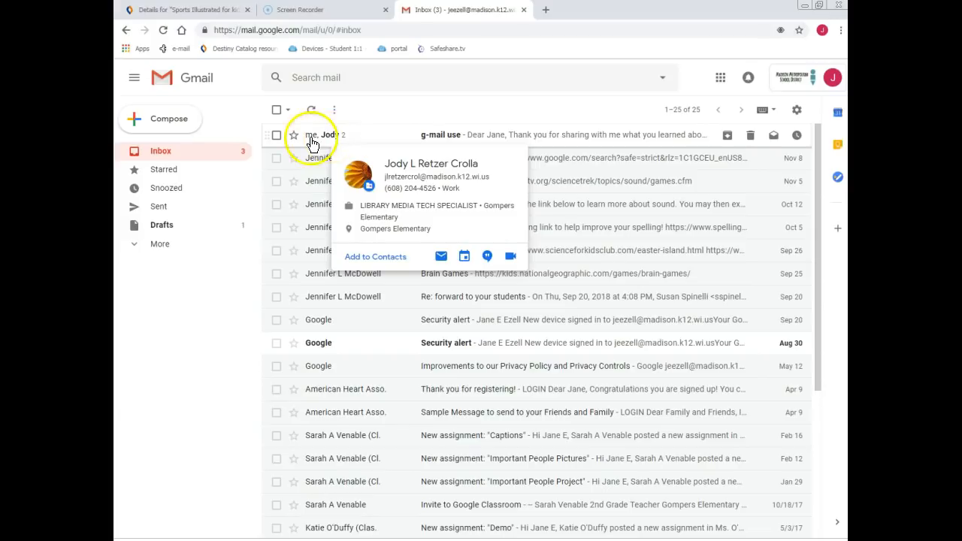
click(454, 140)
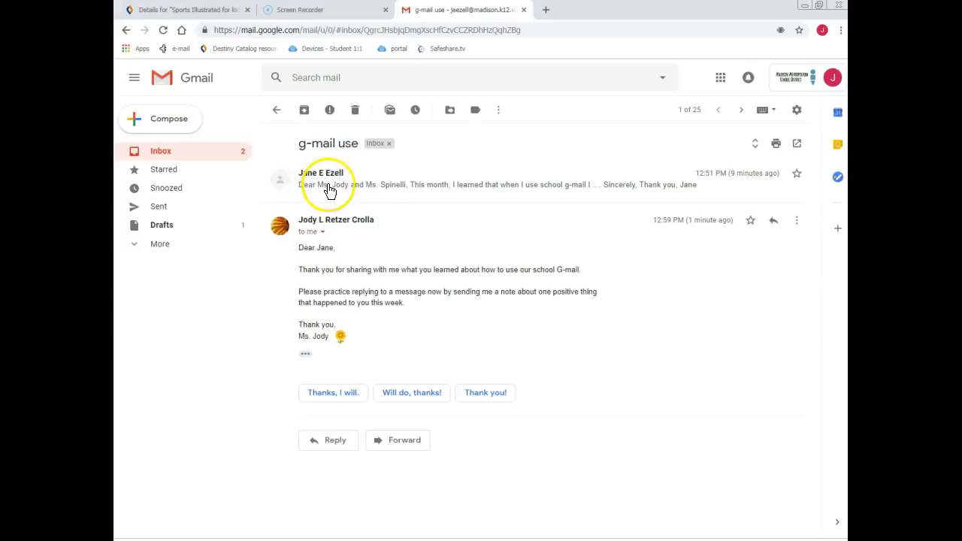
click(401, 188)
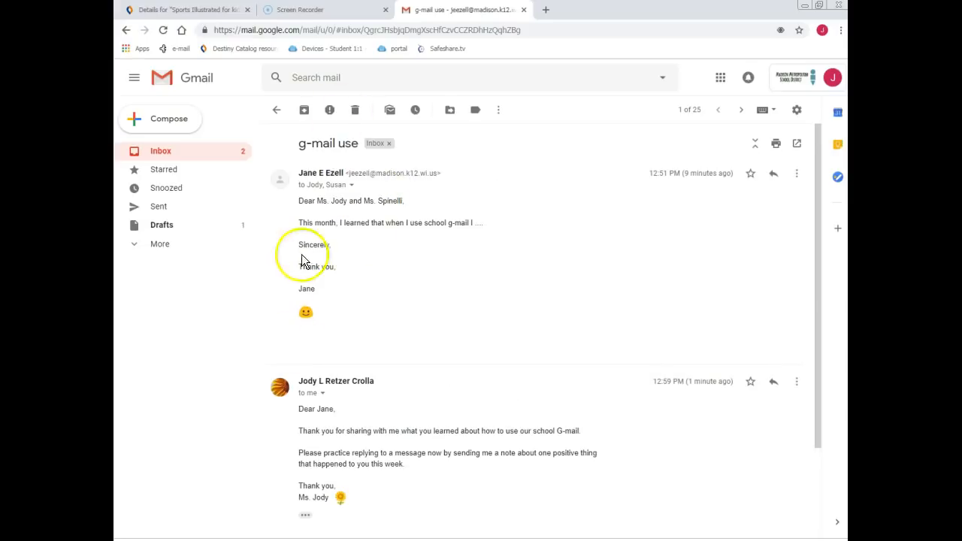
drag(820, 173, 820, 250)
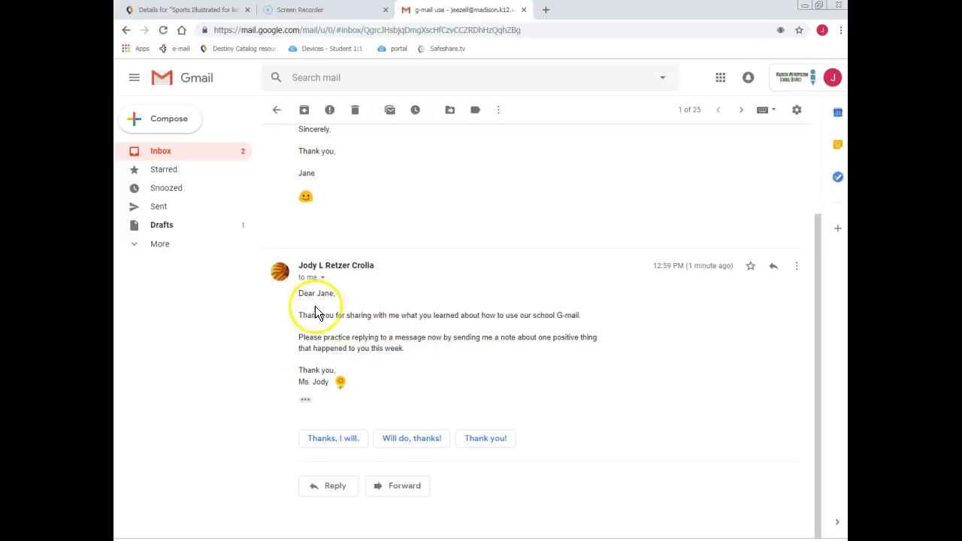
Reply to the staff member's message with a greeting and the line "One positive thing that happened to me this week was...."
click(775, 268)
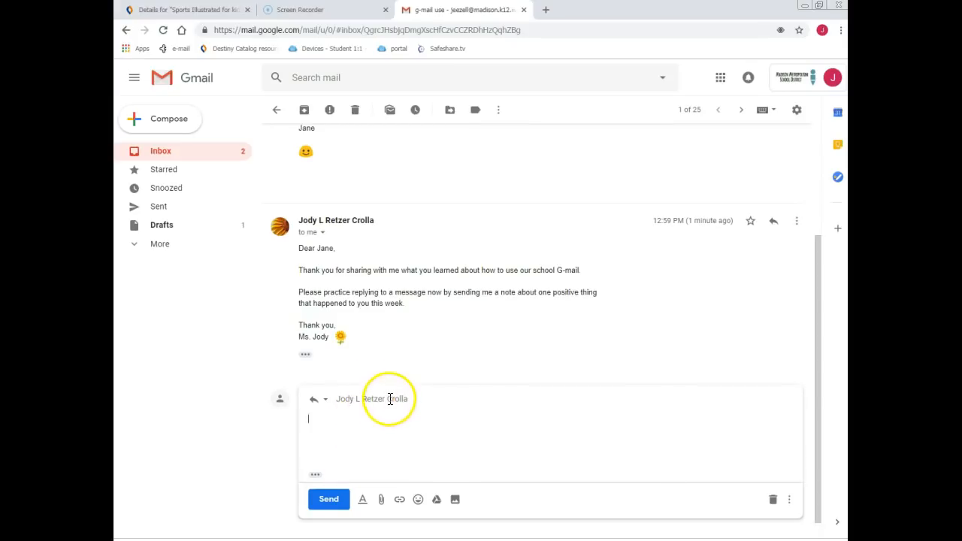
mouse_move(348, 399)
text(Dear Ms. Jody,)
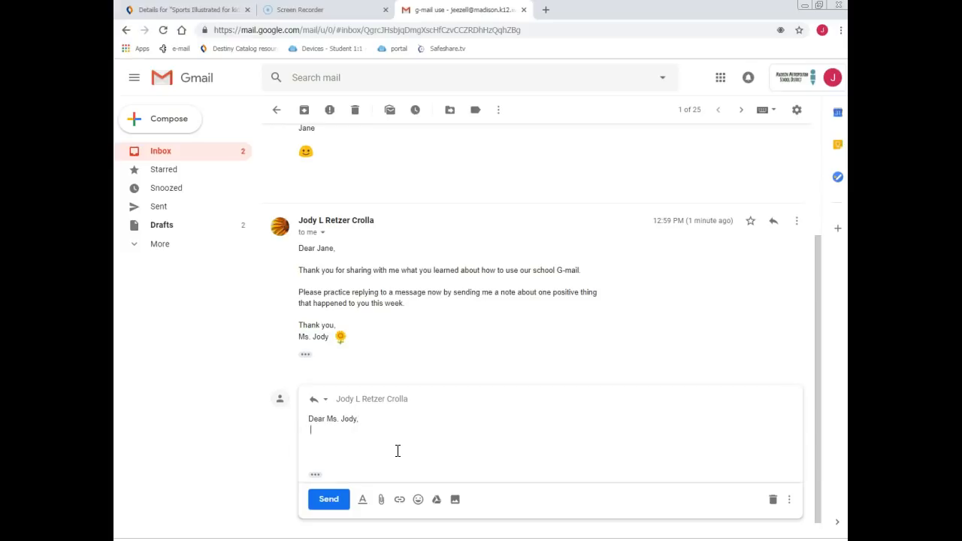
text( One positive thing that happened to me this week was....)
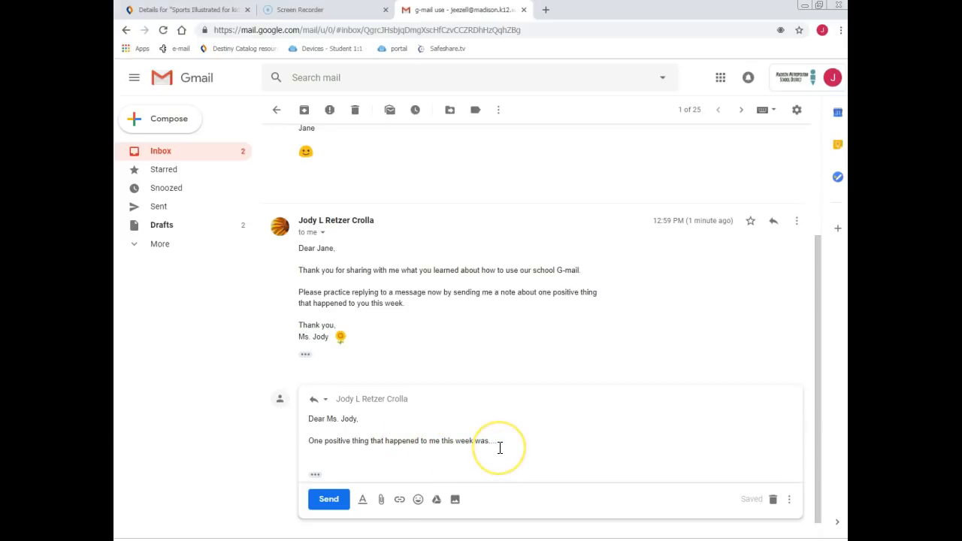
Close the reply with "Sincerely," after a blank line and the sender's first name on the line below
drag(820, 277, 817, 350)
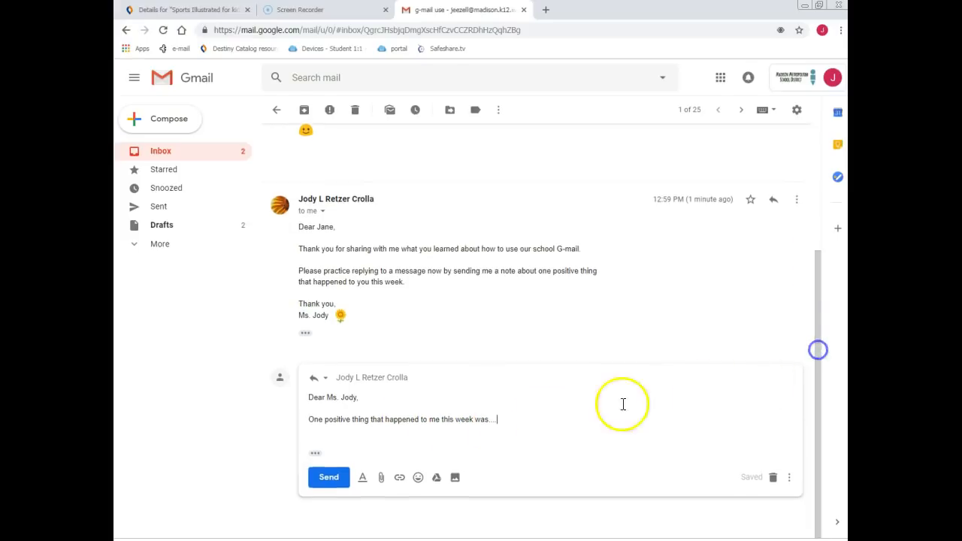
key(Return)
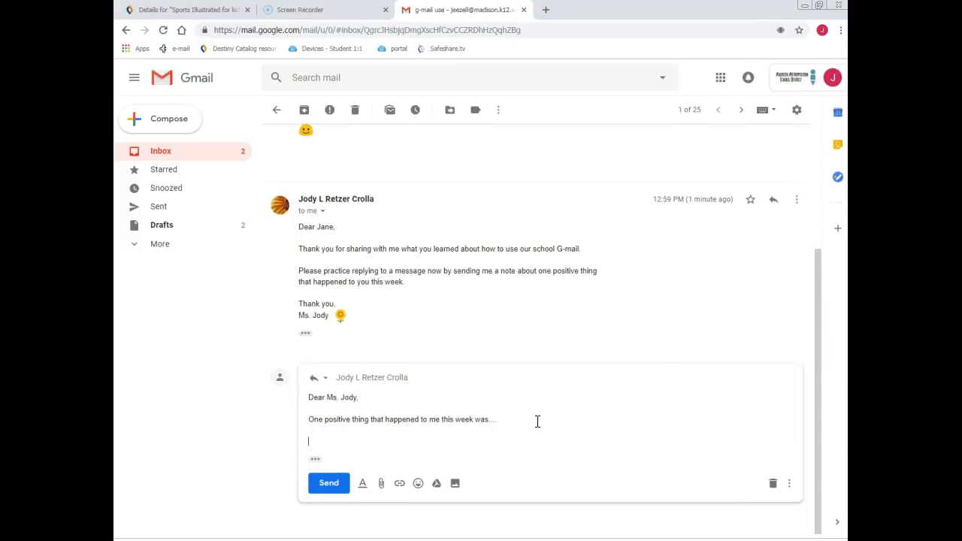
text(Sincerely,)
key(Return)
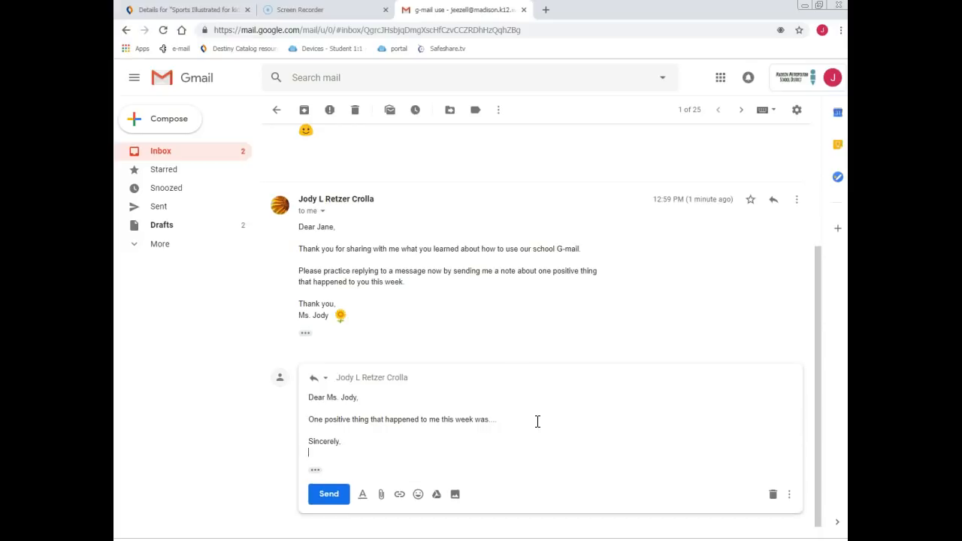
text(Jane)
Show the quoted earlier message in the reply, review the conversation, and send the reply
click(316, 475)
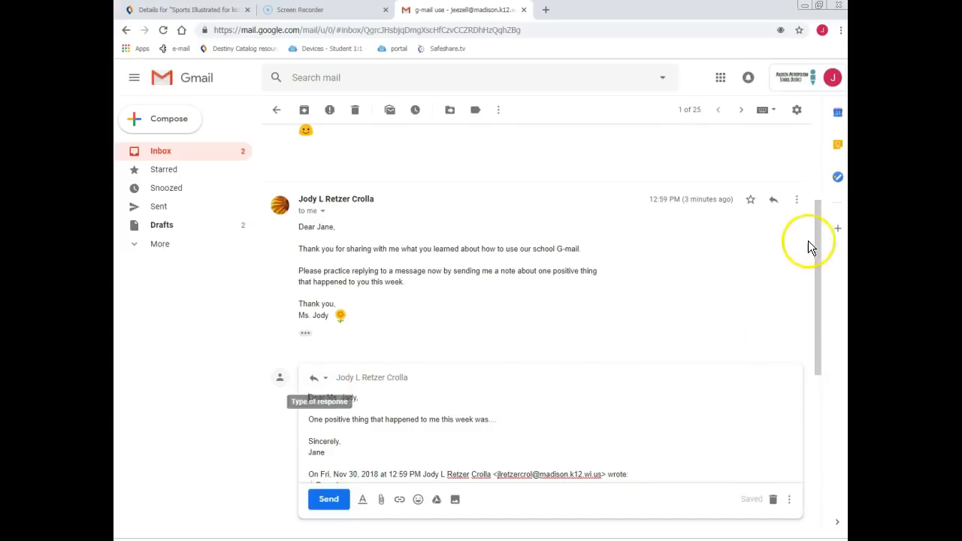
mouse_move(816, 234)
mouse_down()
mouse_move(799, 428)
mouse_move(823, 204)
mouse_up()
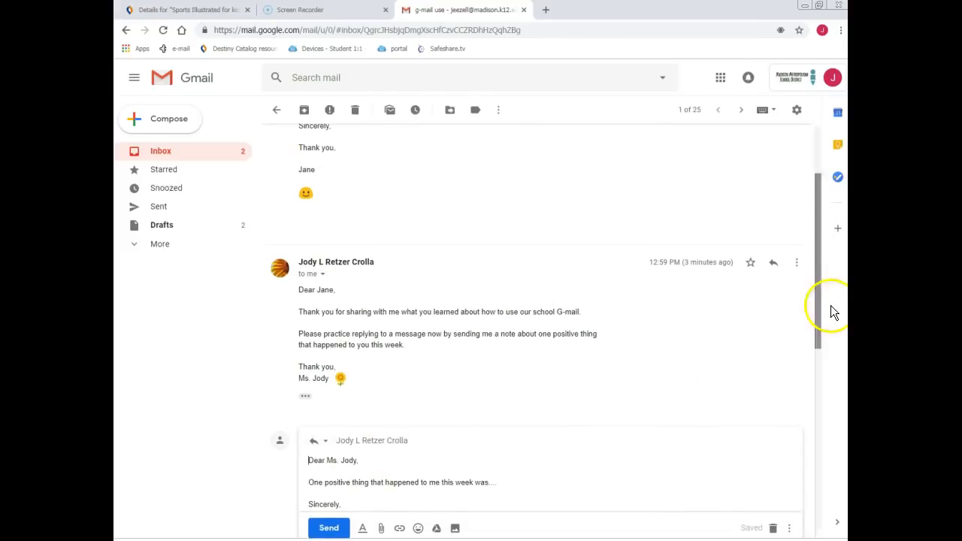
drag(818, 278, 815, 335)
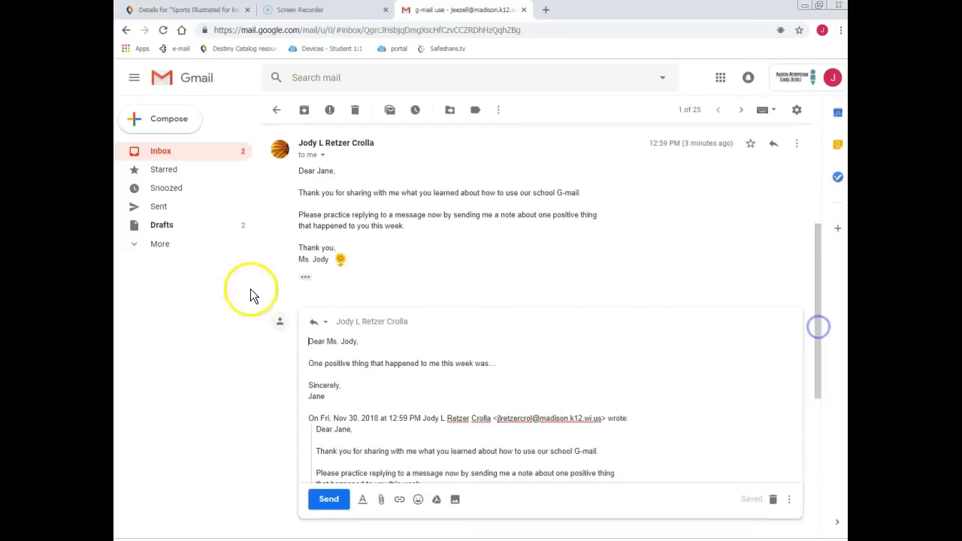
click(329, 499)
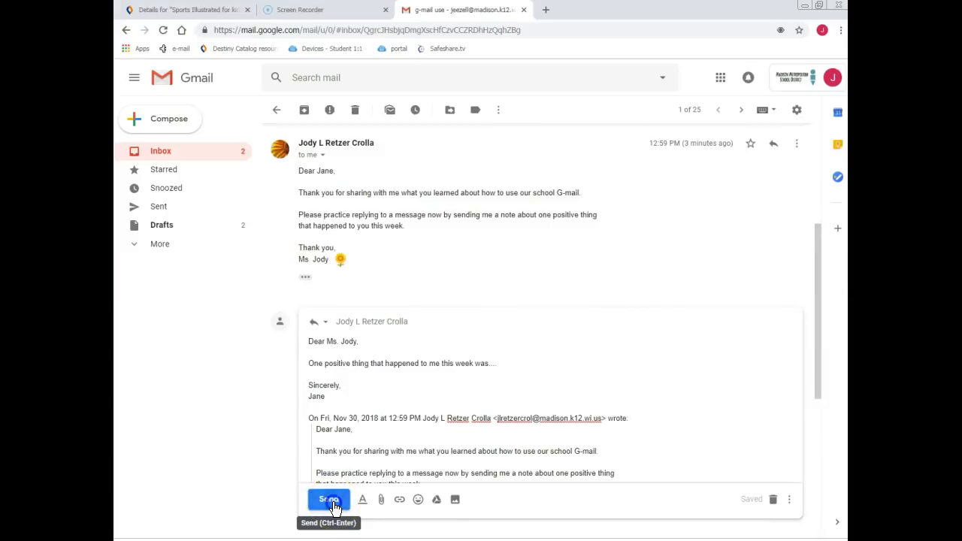